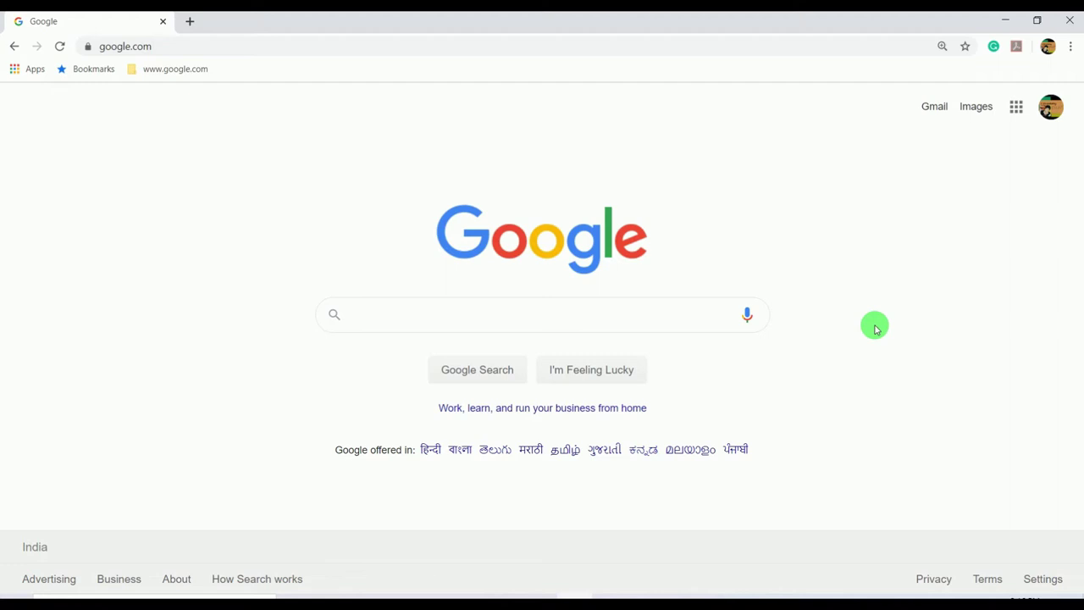
# Step: Search Google for "google classroom" and open the classroom.google.com result
pyautogui.click(676, 328)
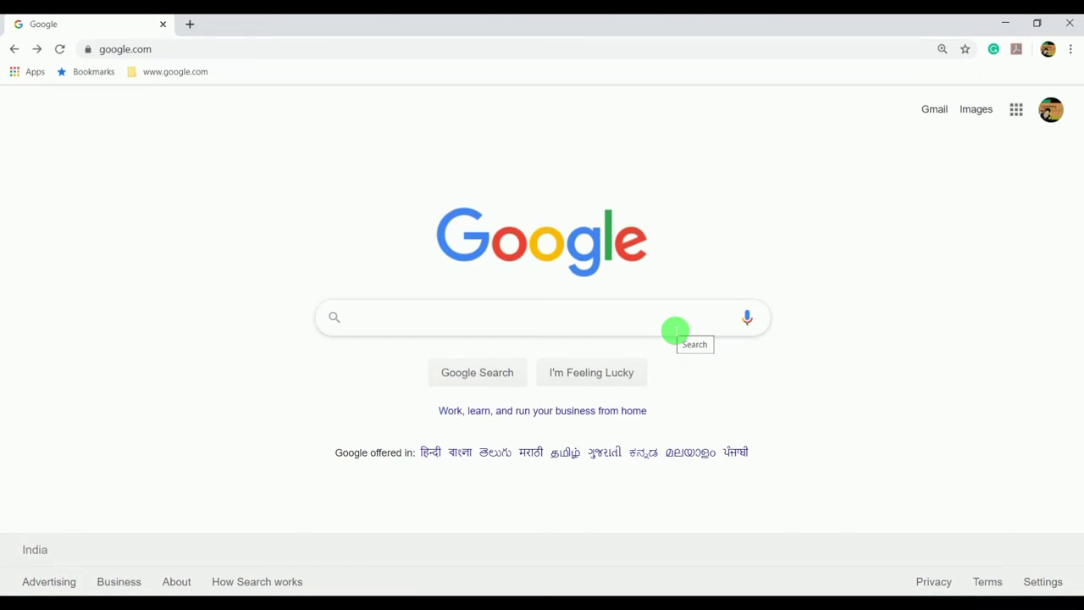
pyautogui.write('google class')
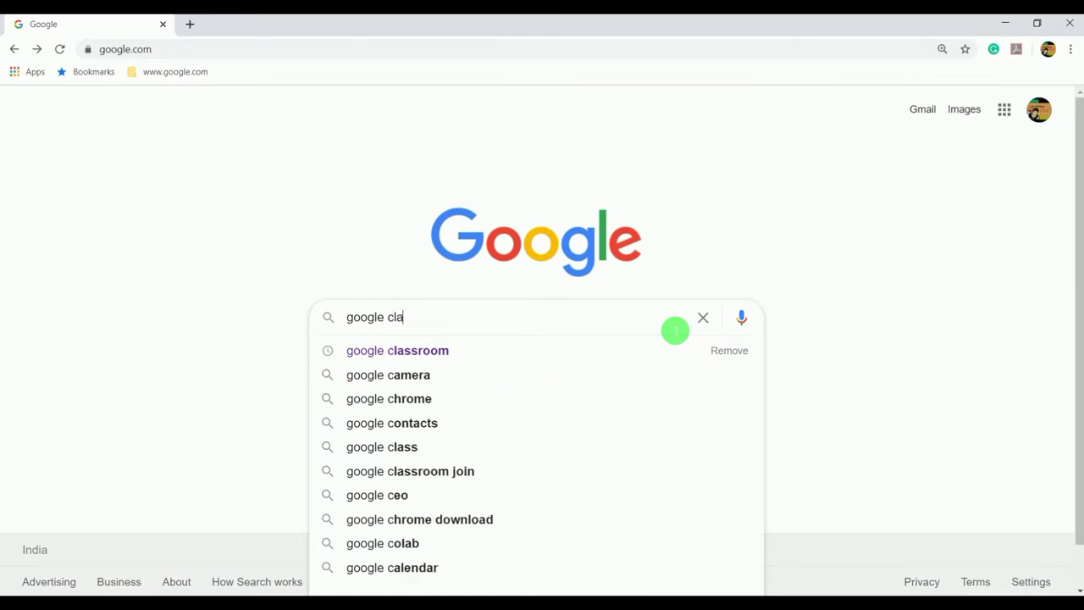
pyautogui.click(434, 353)
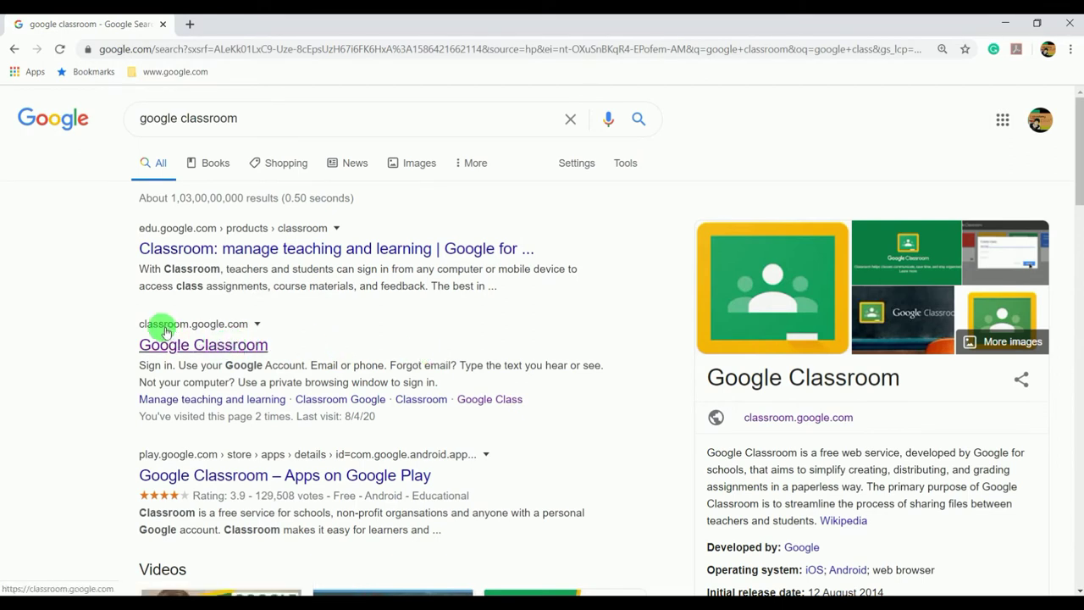
pyautogui.click(234, 348)
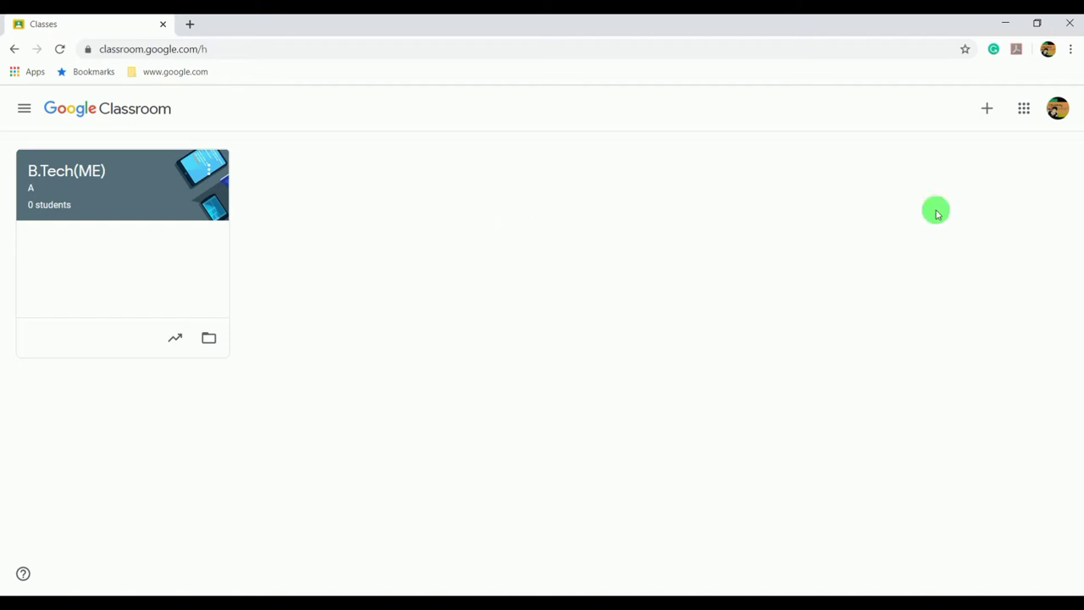
# Step: Start creating a new class and accept the notice about not using Classroom at a school with students
pyautogui.click(989, 112)
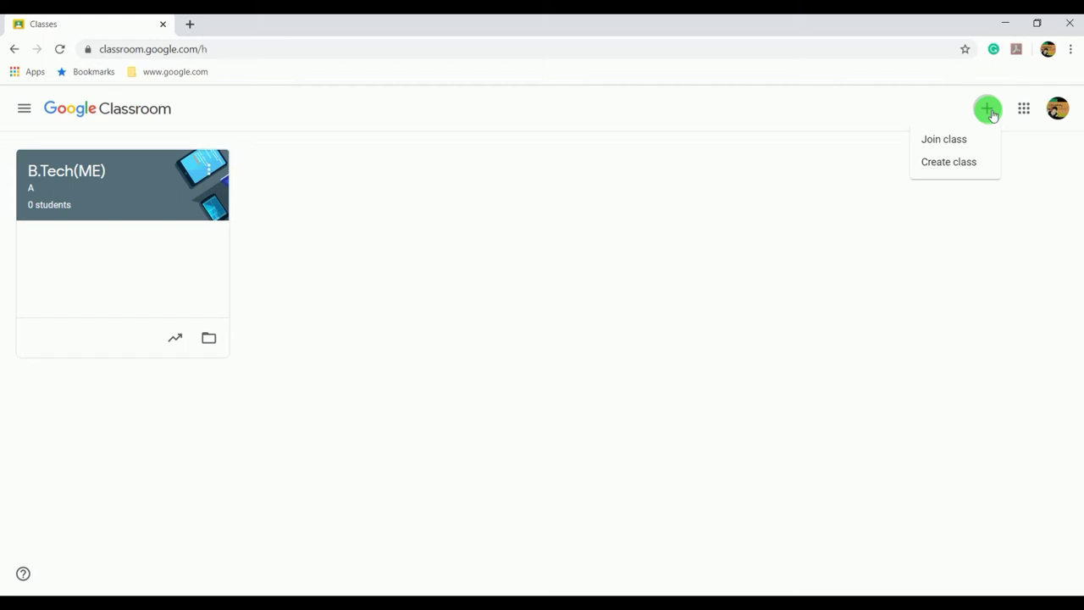
pyautogui.click(933, 173)
pyautogui.click(932, 170)
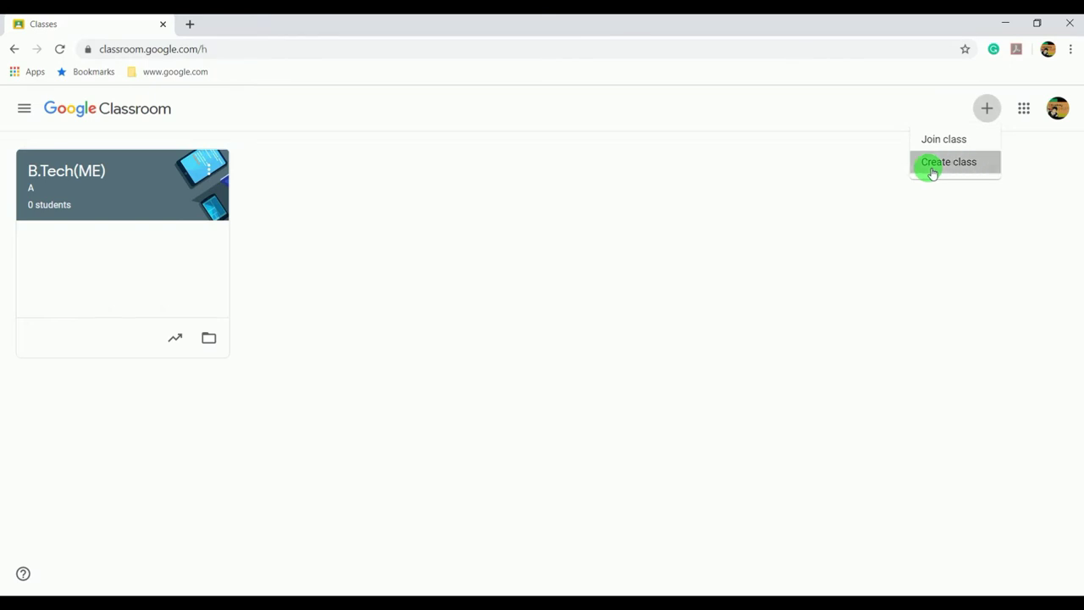
pyautogui.click(468, 414)
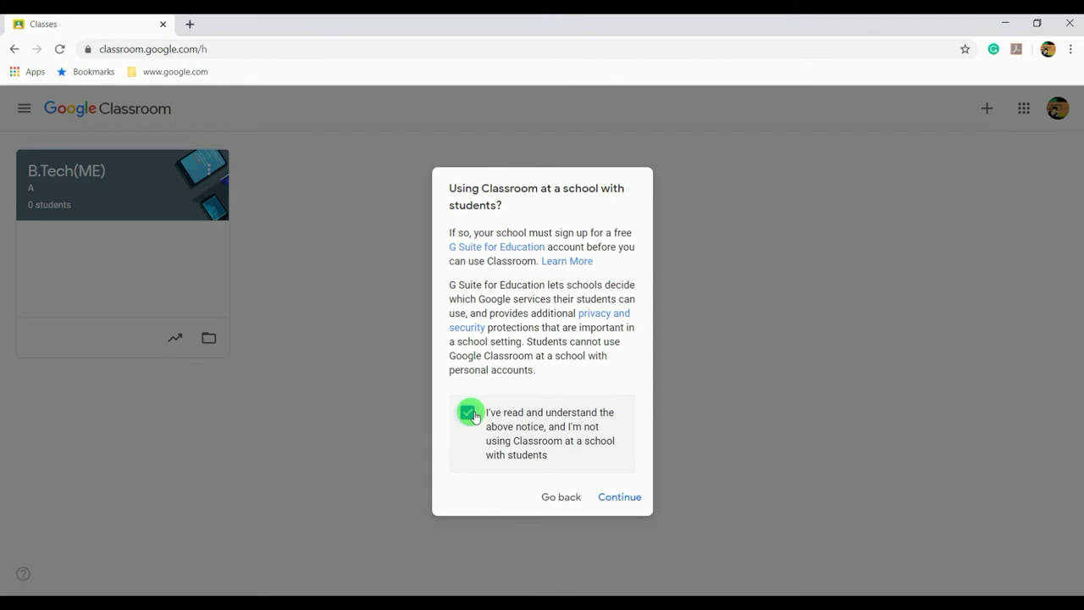
pyautogui.click(625, 499)
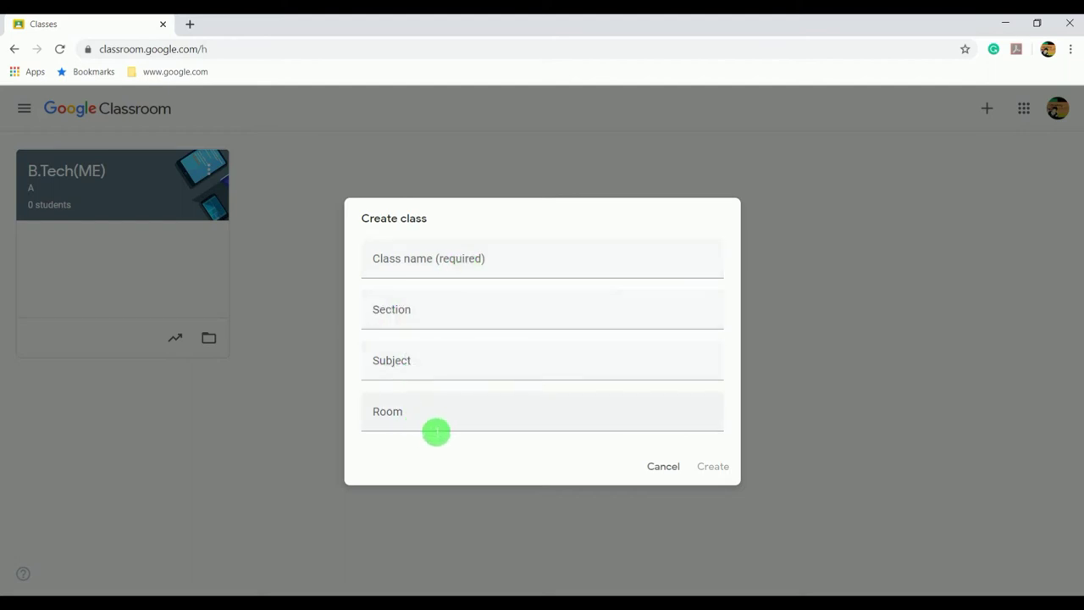
# Step: Create the class with name B.Tech ECE, section A, subject MATLAB and room 1
pyautogui.click(402, 266)
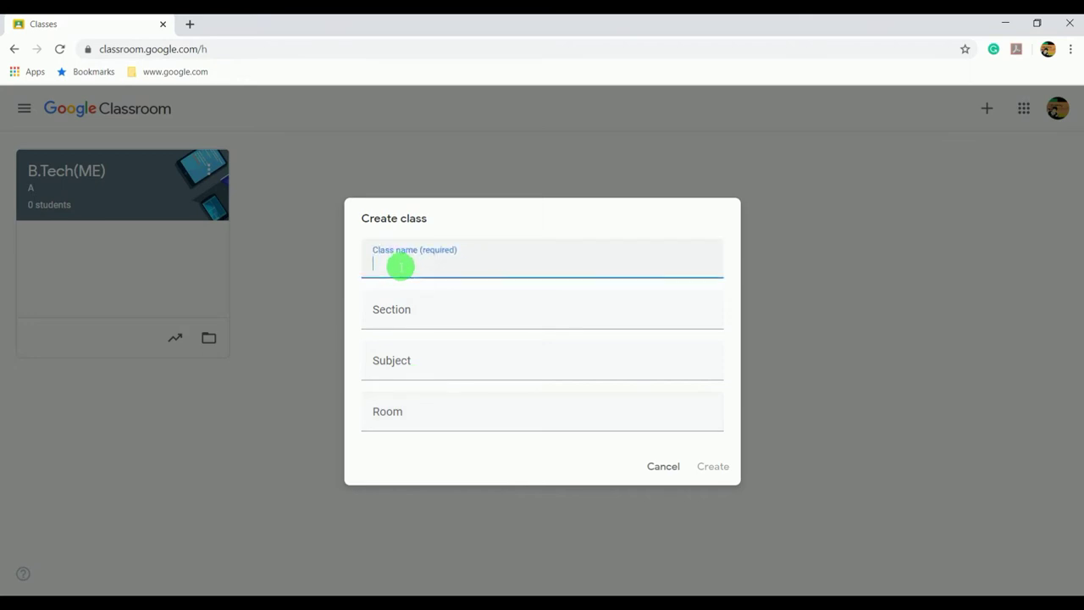
pyautogui.write('B.Tech Ed')
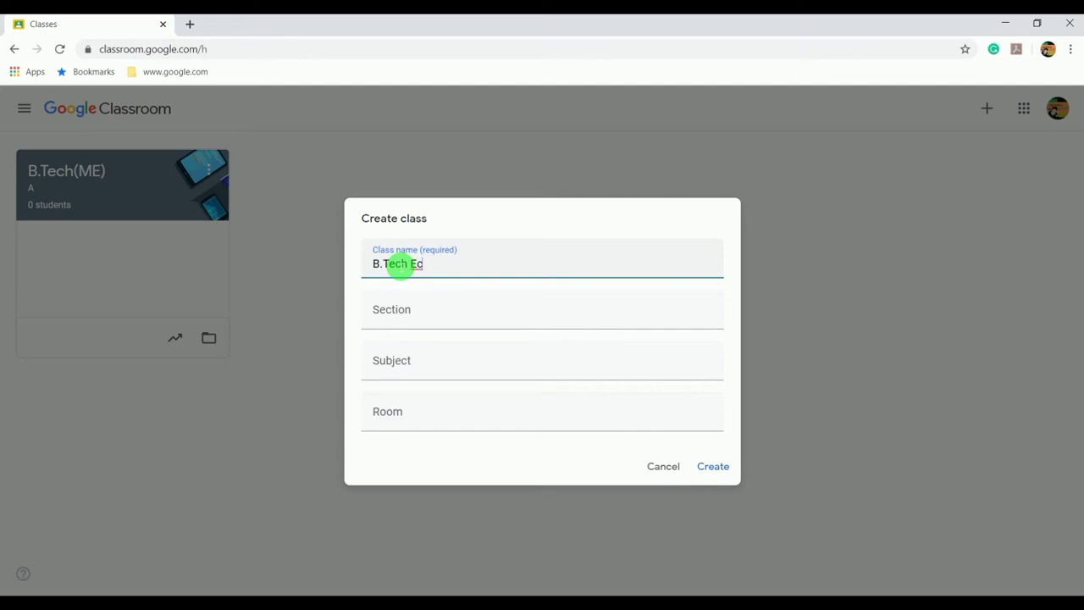
pyautogui.press('BackSpace')
pyautogui.write('CE')
pyautogui.click(402, 313)
pyautogui.write('A')
pyautogui.click(426, 373)
pyautogui.write('MATLAB')
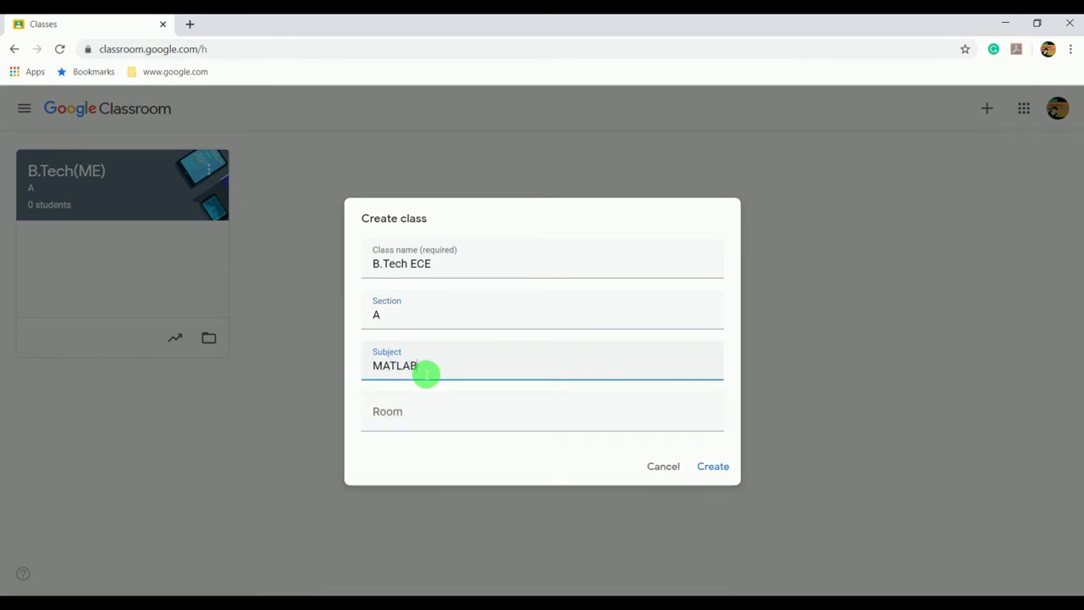
pyautogui.click(394, 412)
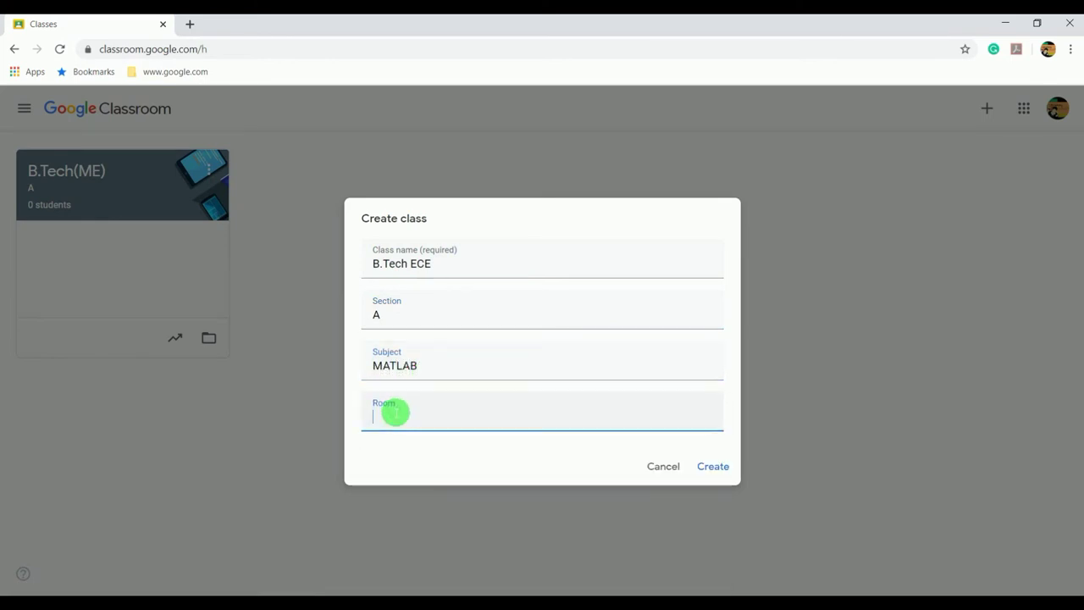
pyautogui.write('1')
pyautogui.click(716, 471)
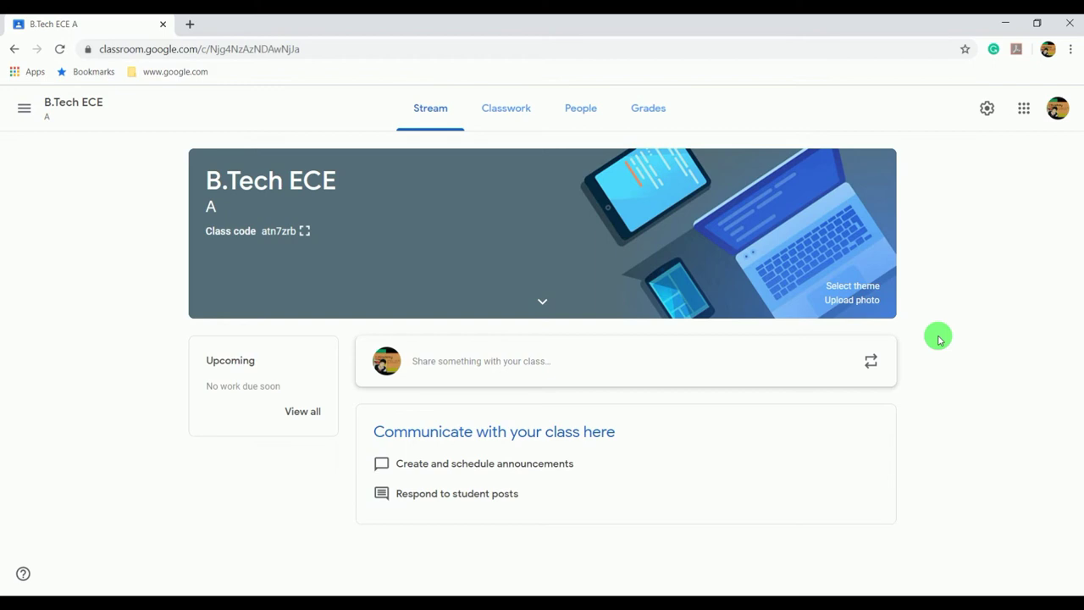
# Step: Create a classwork assignment titled MATLAB with the instructions "ATTEMPT ANY FIVE QUESTIONS"
pyautogui.click(508, 116)
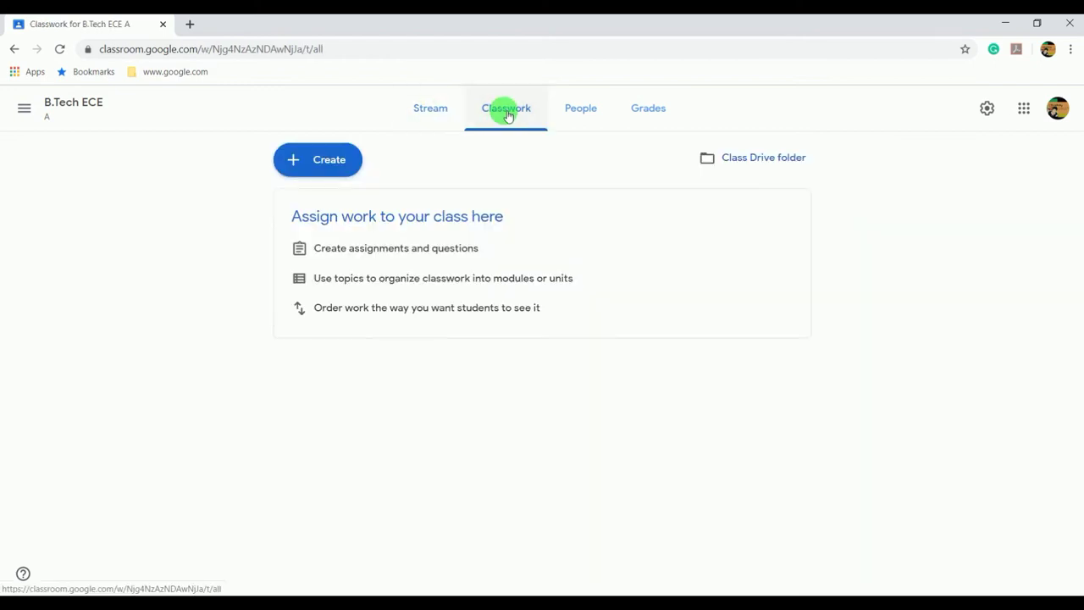
pyautogui.click(321, 166)
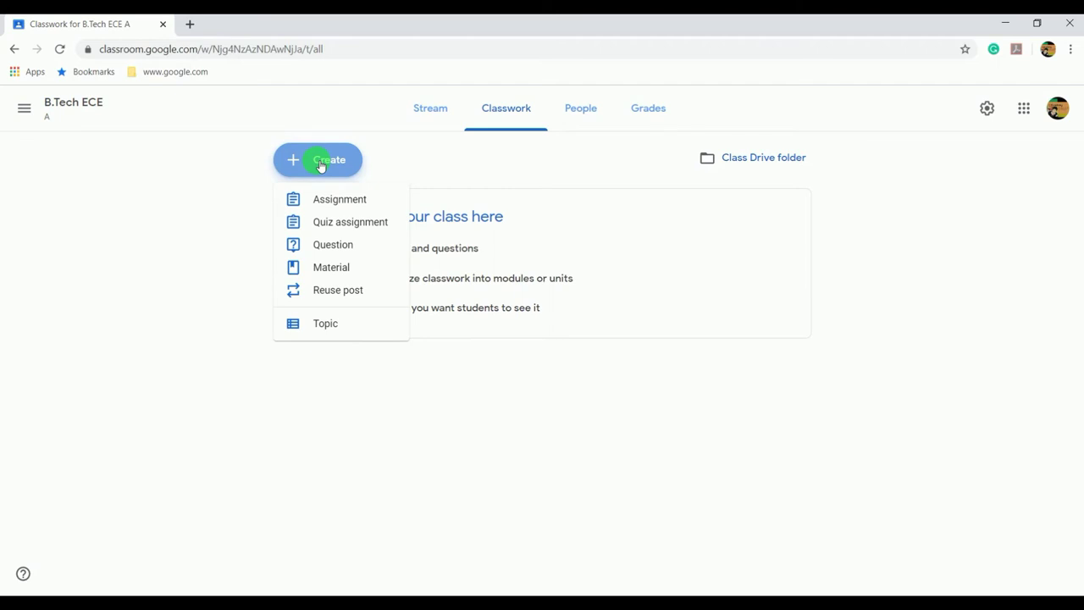
pyautogui.click(358, 203)
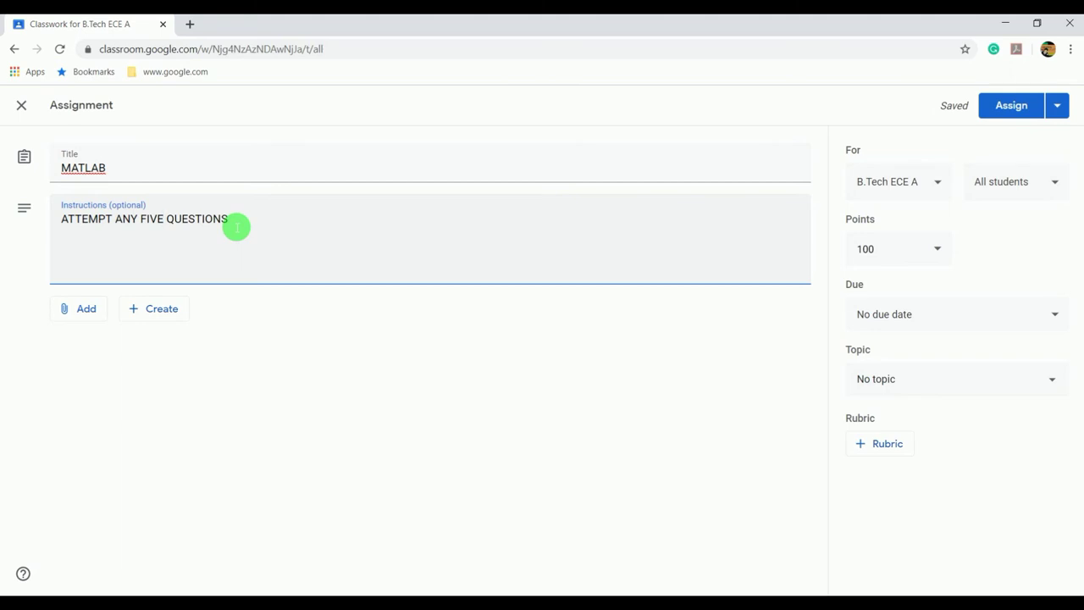
# Step: Attach the file ASSIGNMENT MATLAB.pdf from the computer's Desktop to the assignment
pyautogui.click(80, 309)
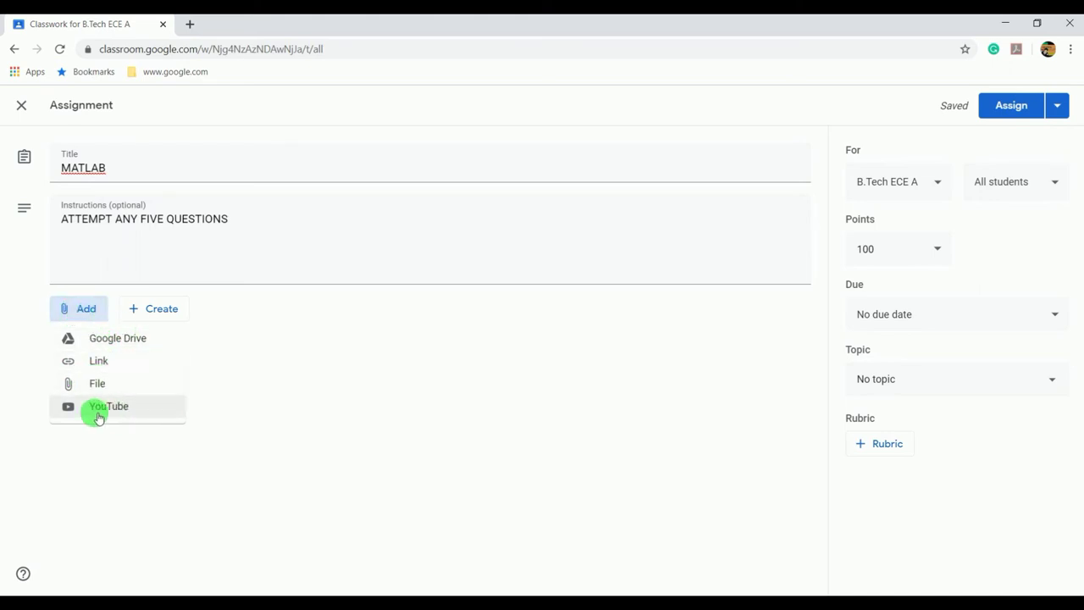
pyautogui.click(95, 384)
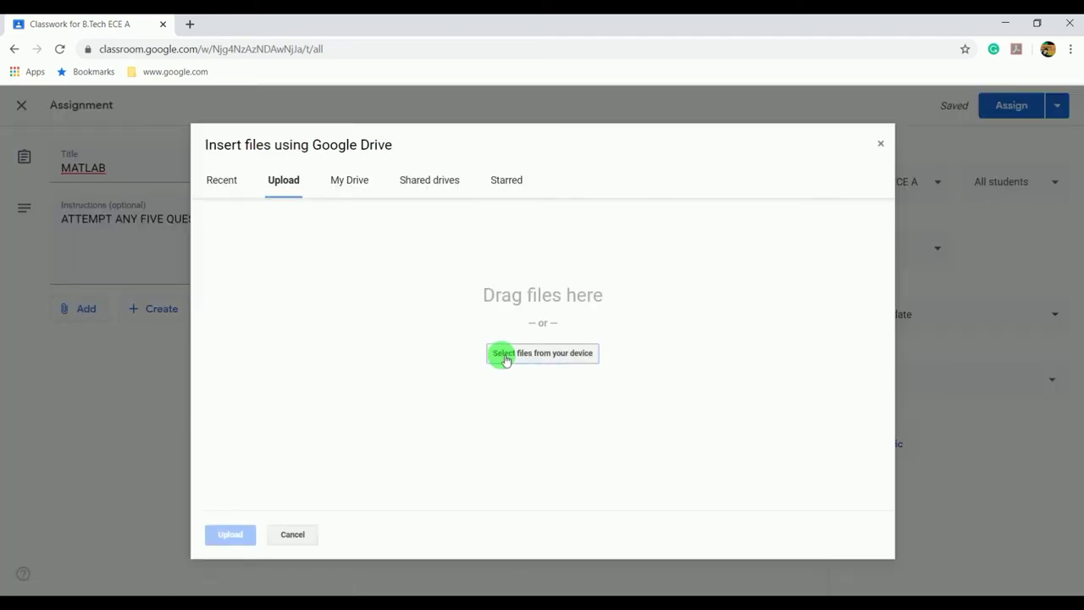
pyautogui.click(584, 358)
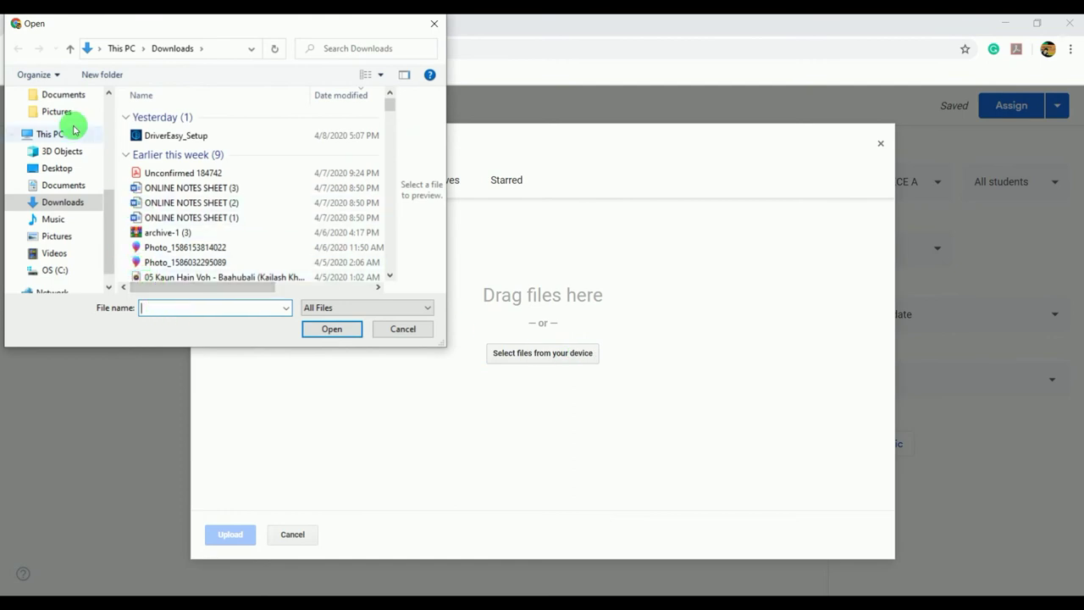
pyautogui.scroll(5, 81, 148)
pyautogui.scroll(2, 78, 136)
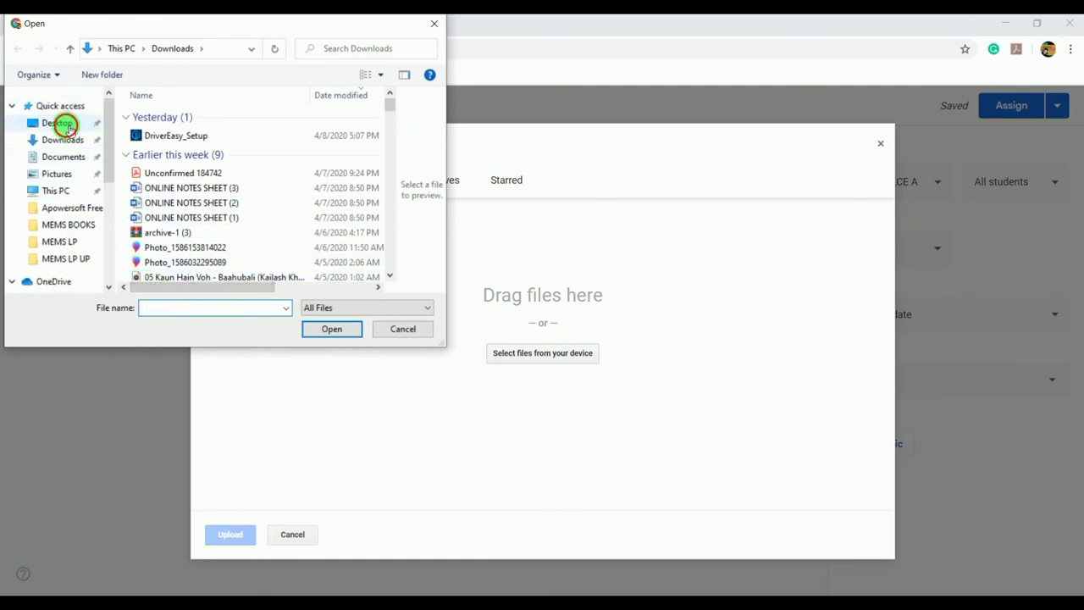
pyautogui.click(59, 123)
pyautogui.write('ASS')
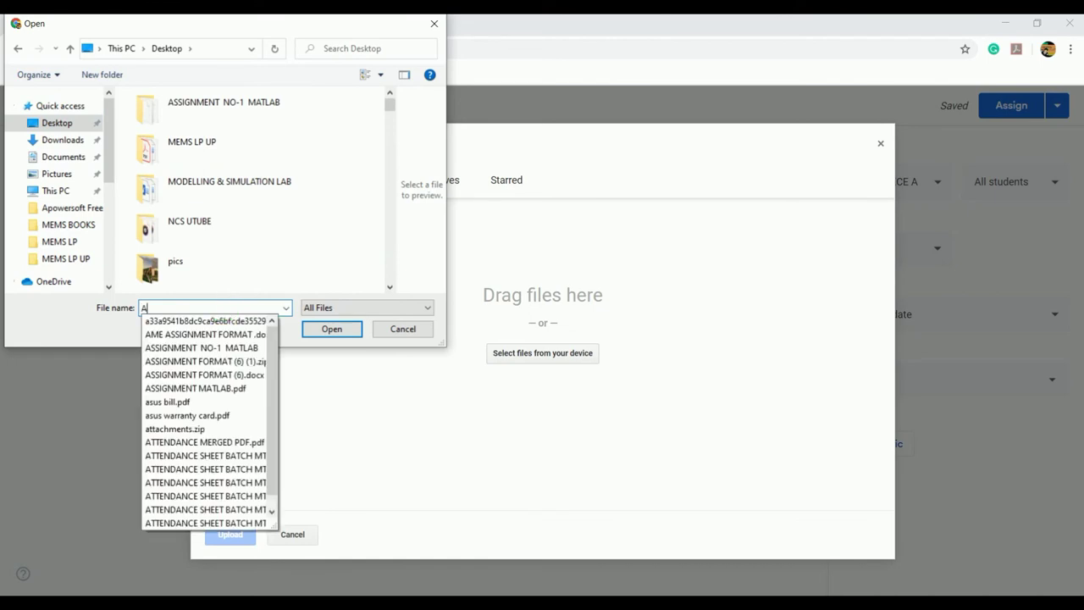
pyautogui.click(211, 363)
pyautogui.click(335, 329)
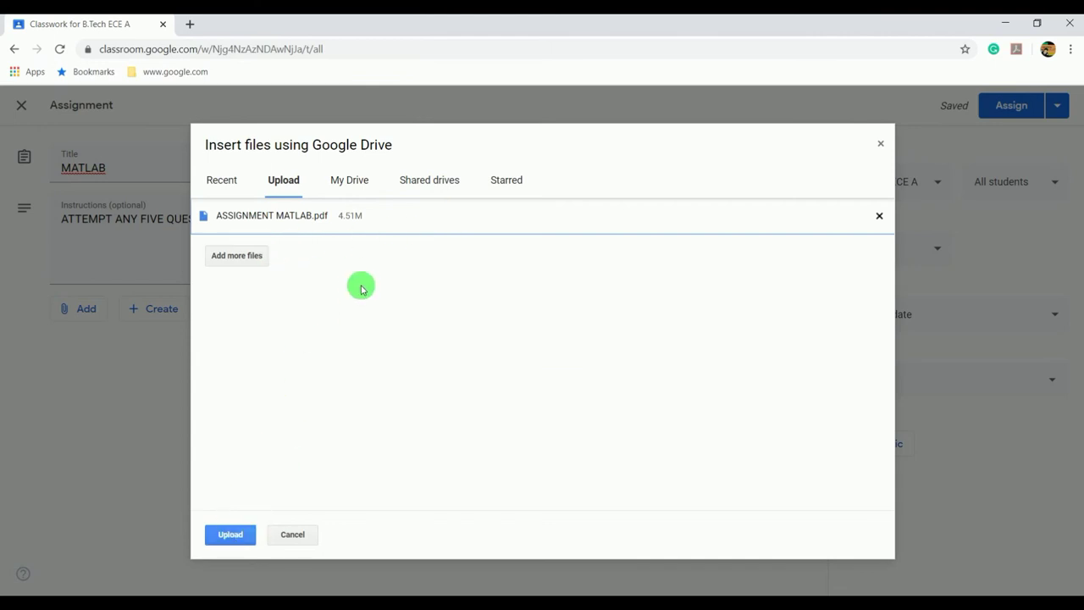
pyautogui.click(225, 539)
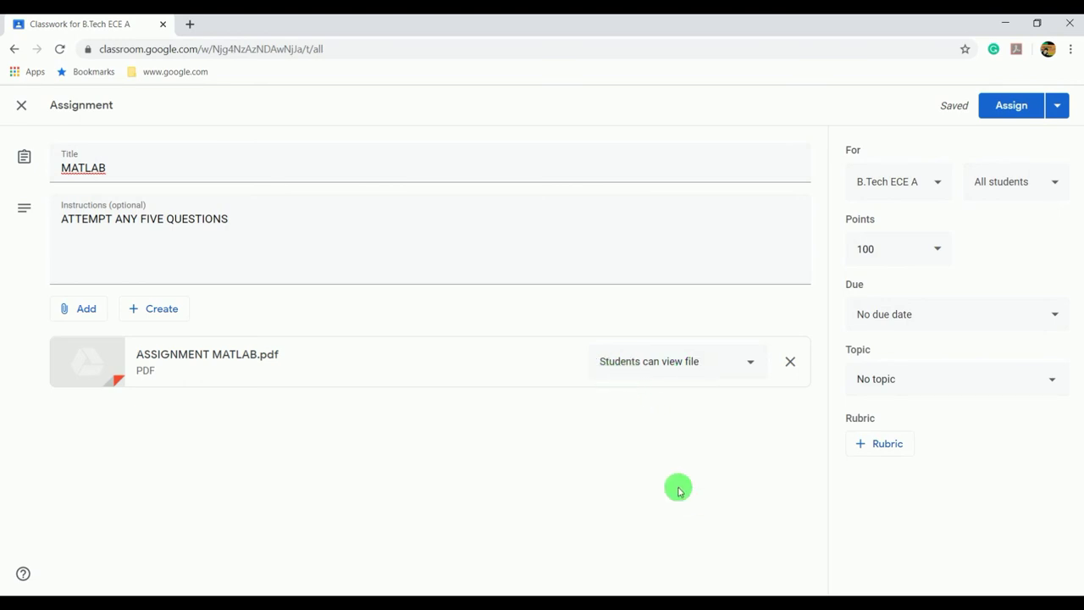
# Step: Schedule the assignment for Apr 11, 2020 at 10:00 and check its entry in the classwork list
pyautogui.click(1062, 111)
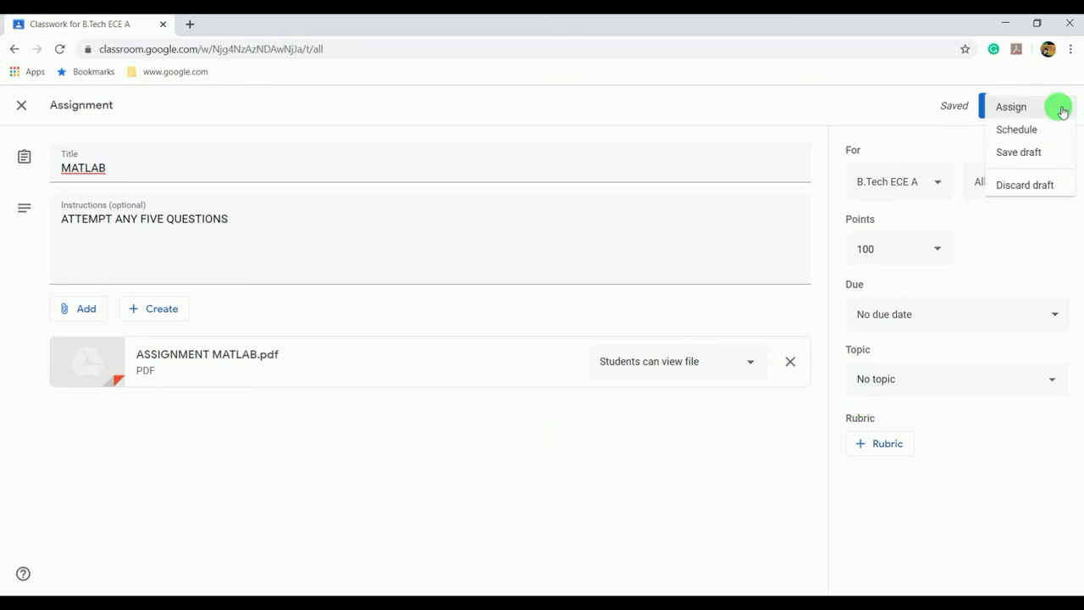
pyautogui.click(1032, 136)
pyautogui.click(586, 316)
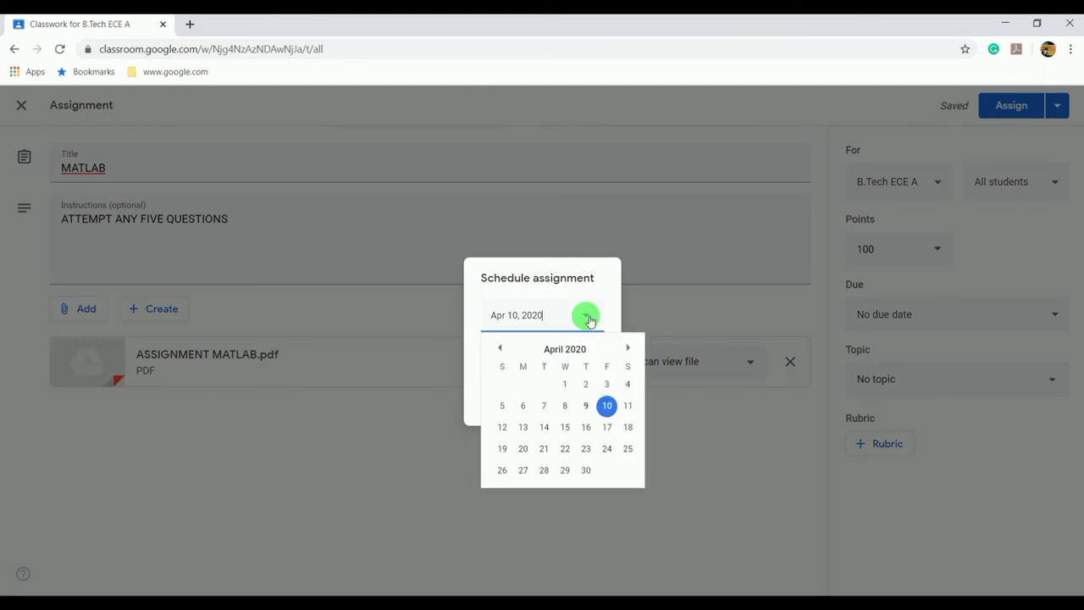
pyautogui.click(630, 408)
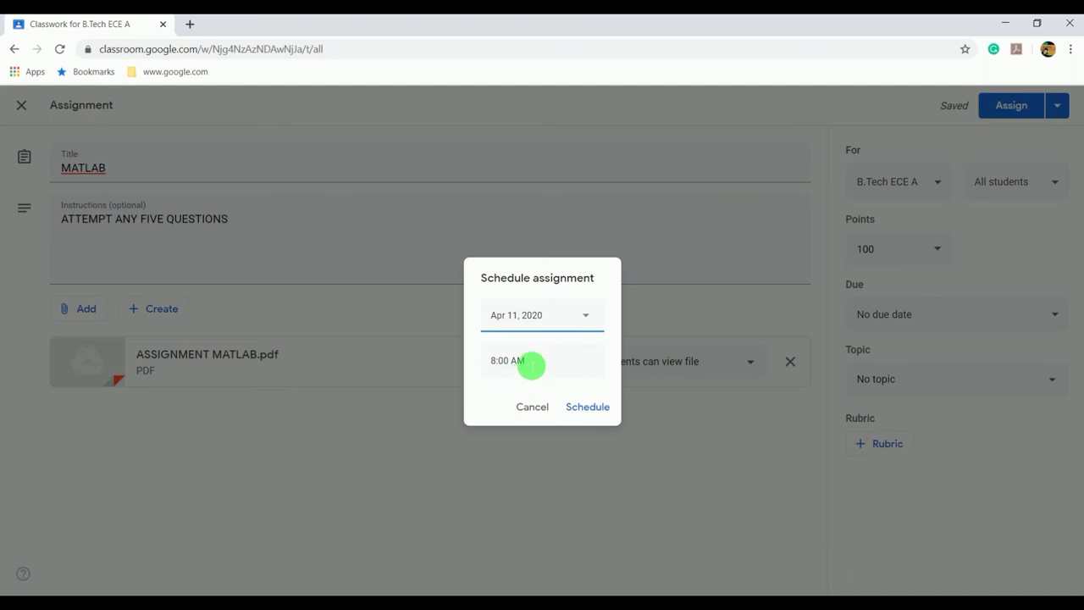
pyautogui.click(501, 361)
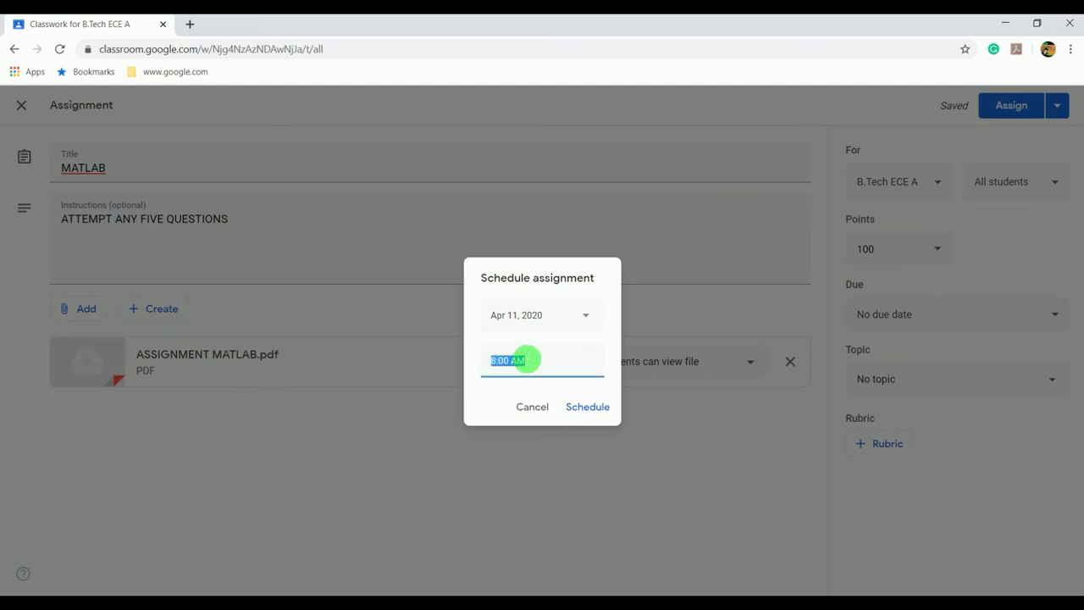
pyautogui.write('10')
pyautogui.click(593, 408)
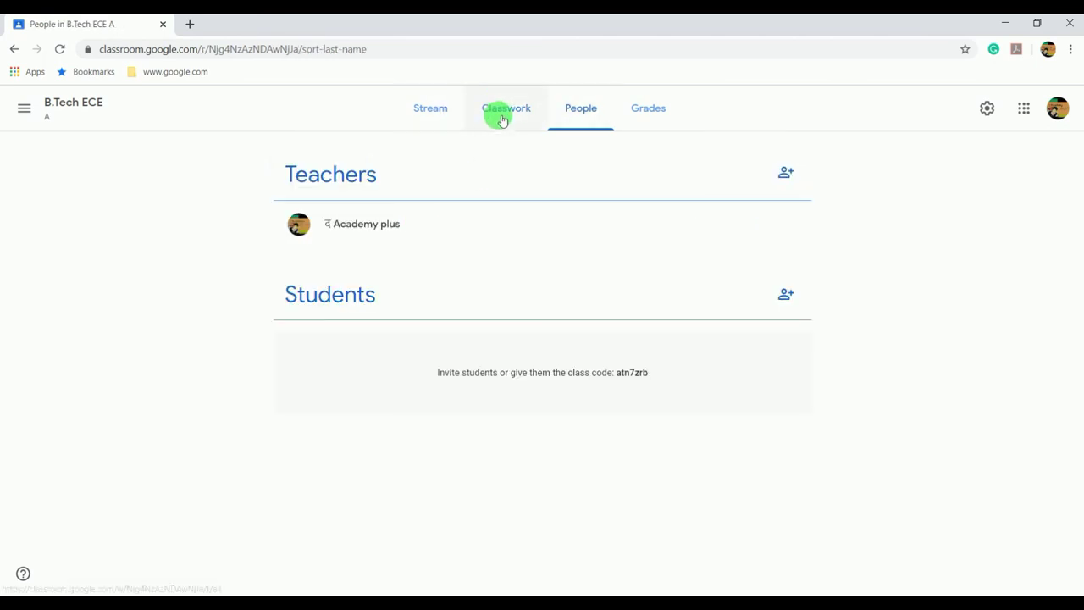
pyautogui.click(516, 115)
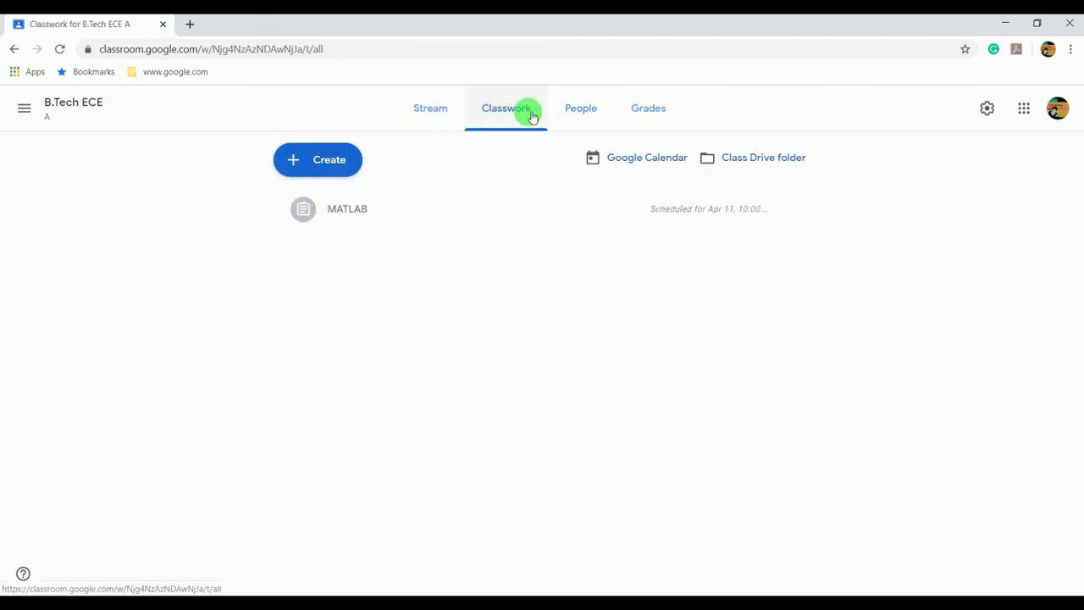
# Step: Invite a student to the class by searching for the student's name and selecting the matching e-mail account
pyautogui.click(589, 119)
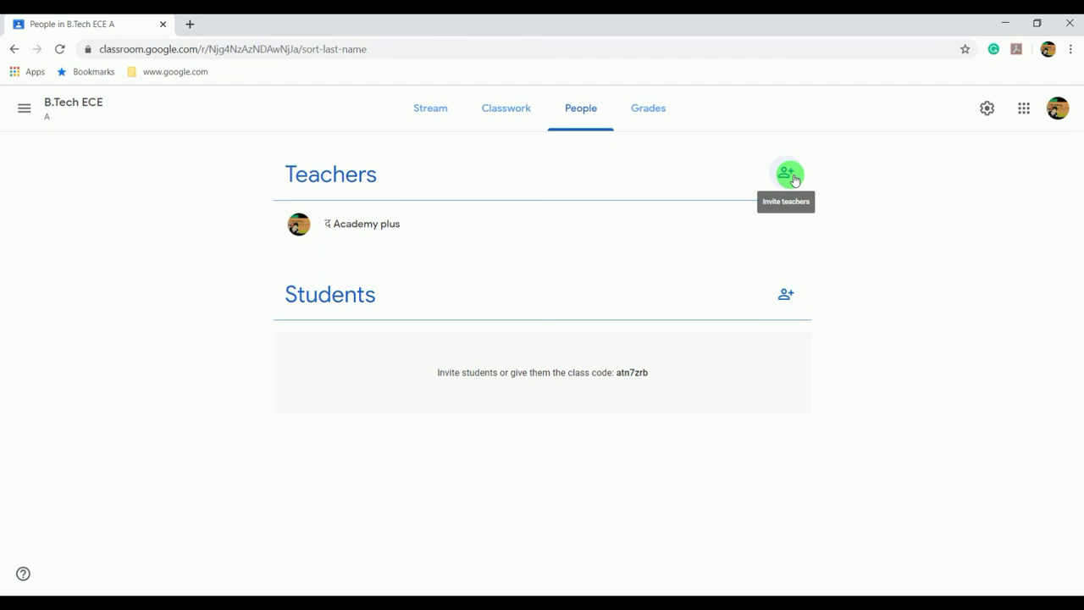
pyautogui.click(788, 295)
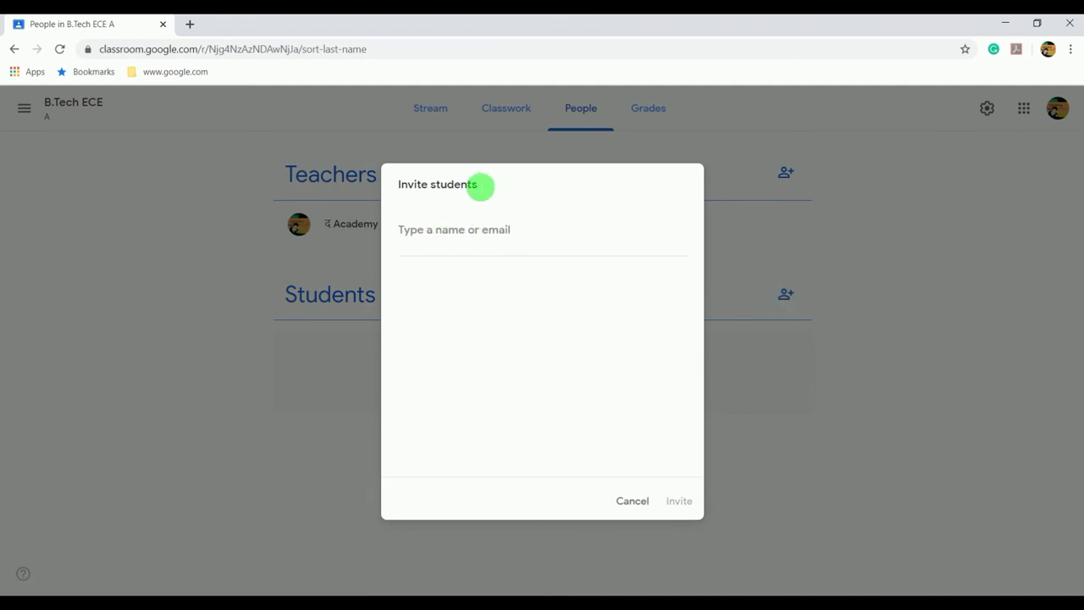
pyautogui.click(452, 240)
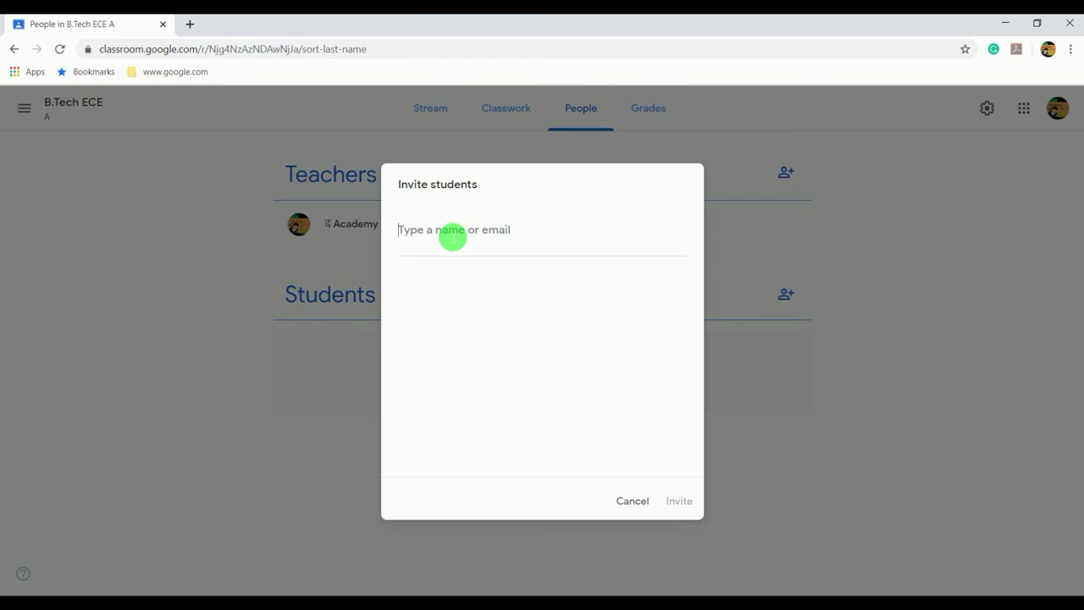
pyautogui.write('SHIKHAR')
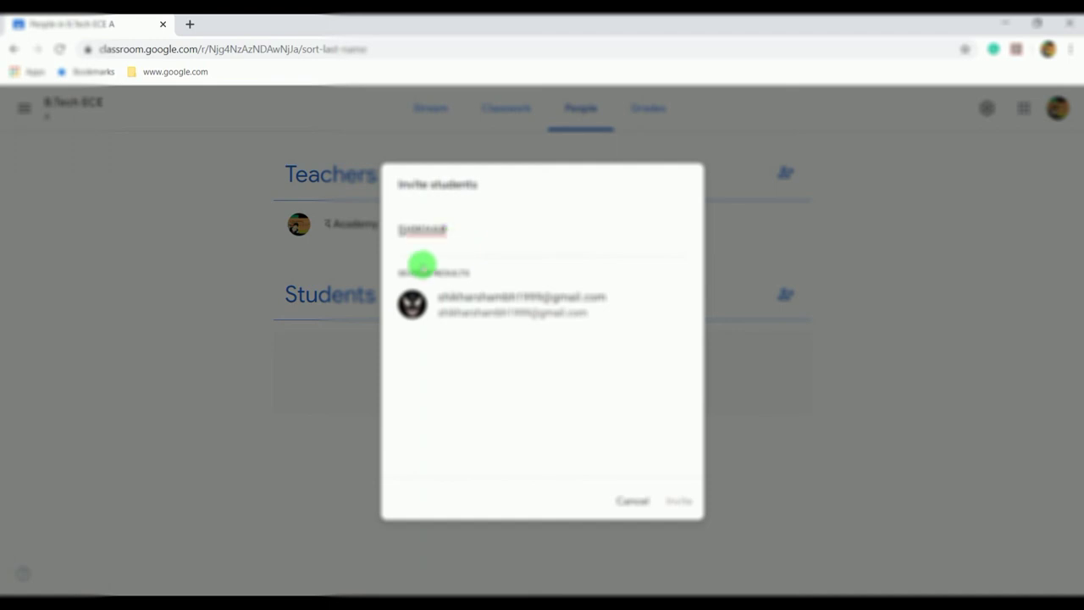
pyautogui.click(481, 310)
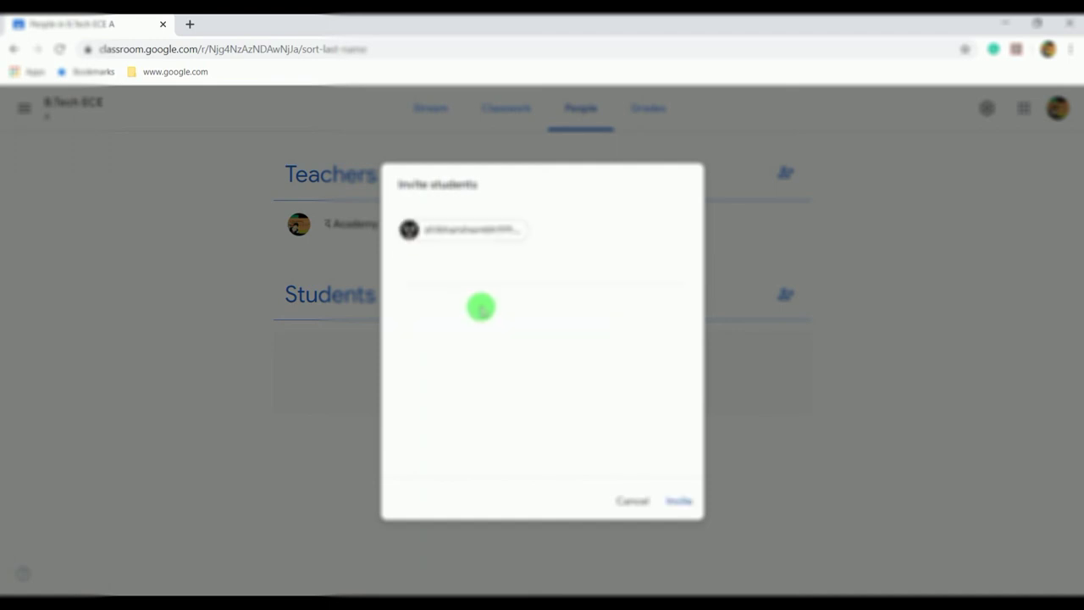
pyautogui.click(682, 503)
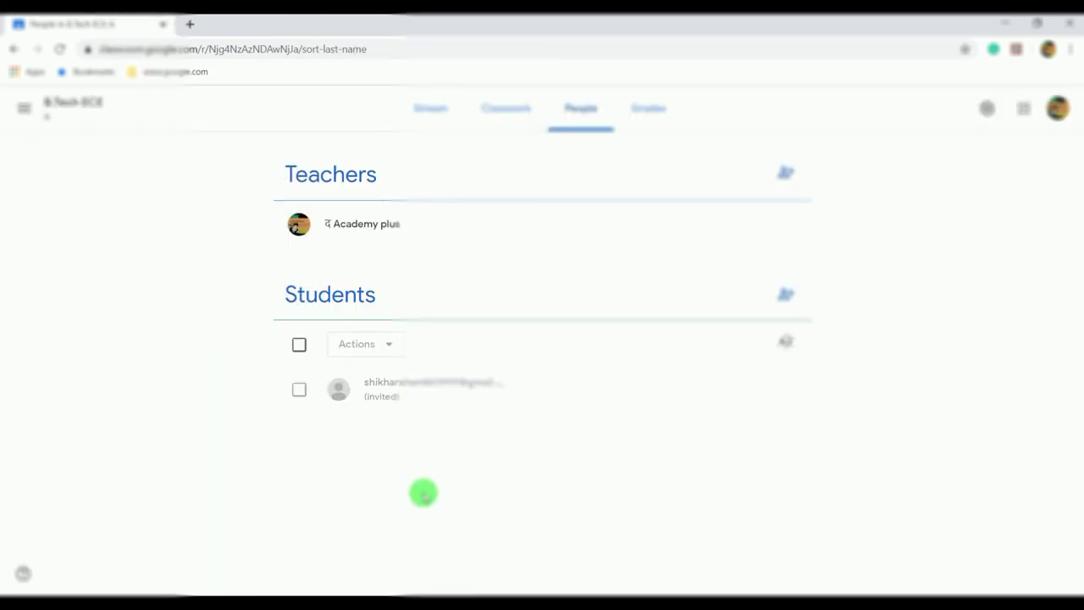